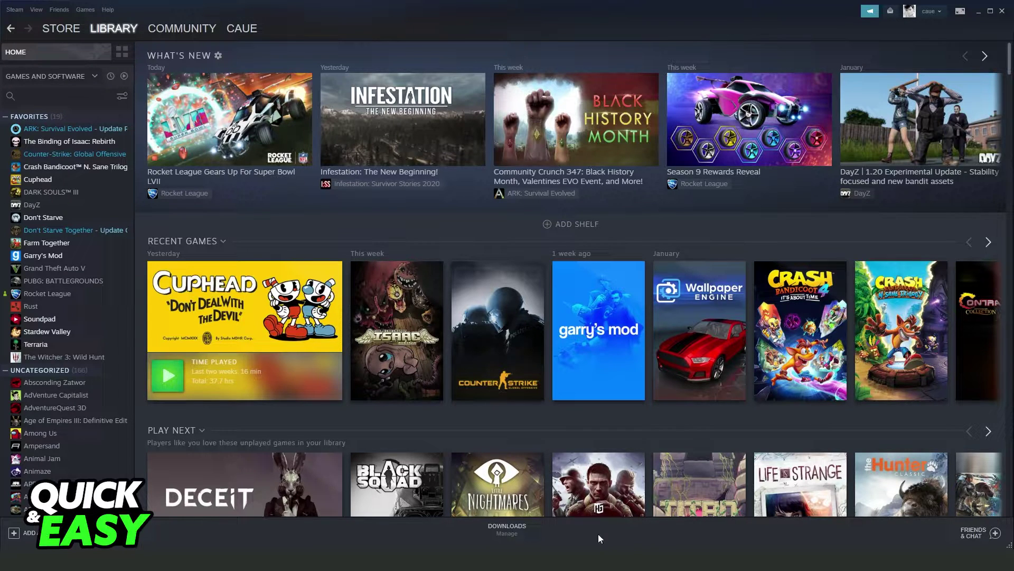
End the Steam Client WebHelper process in Task Manager, then close Task Manager.
right_click(495, 557)
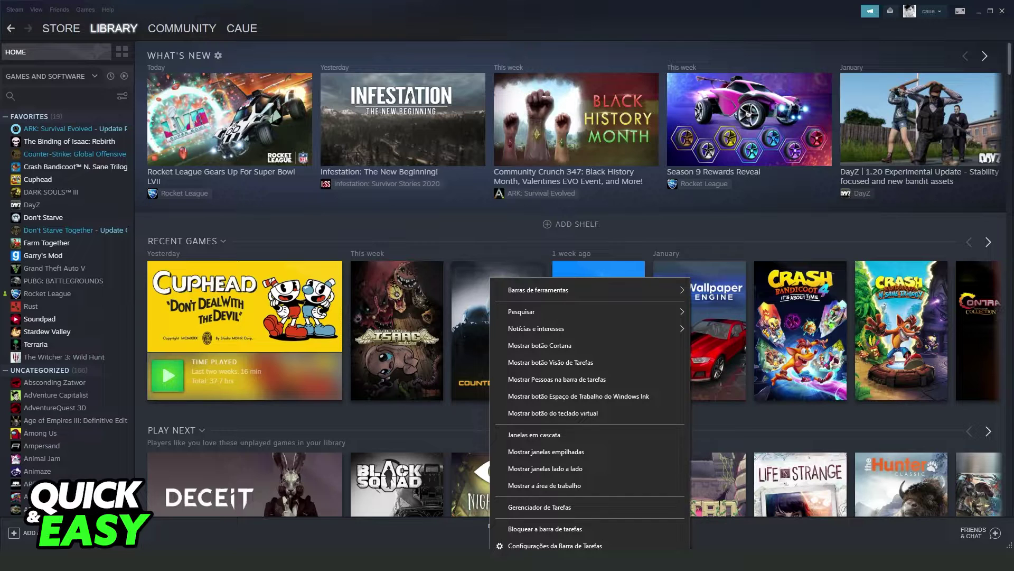
left_click(527, 510)
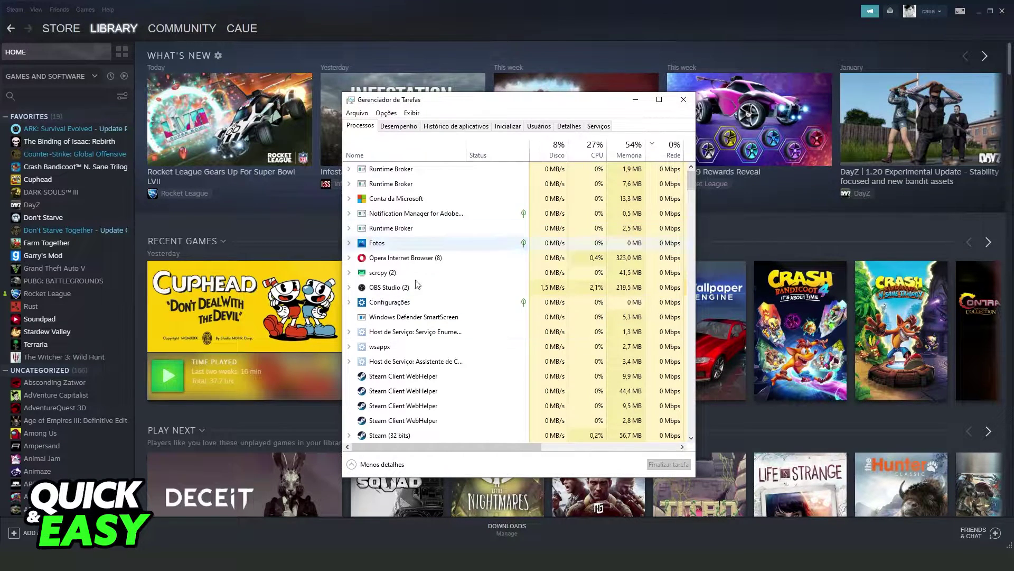
left_click(481, 392)
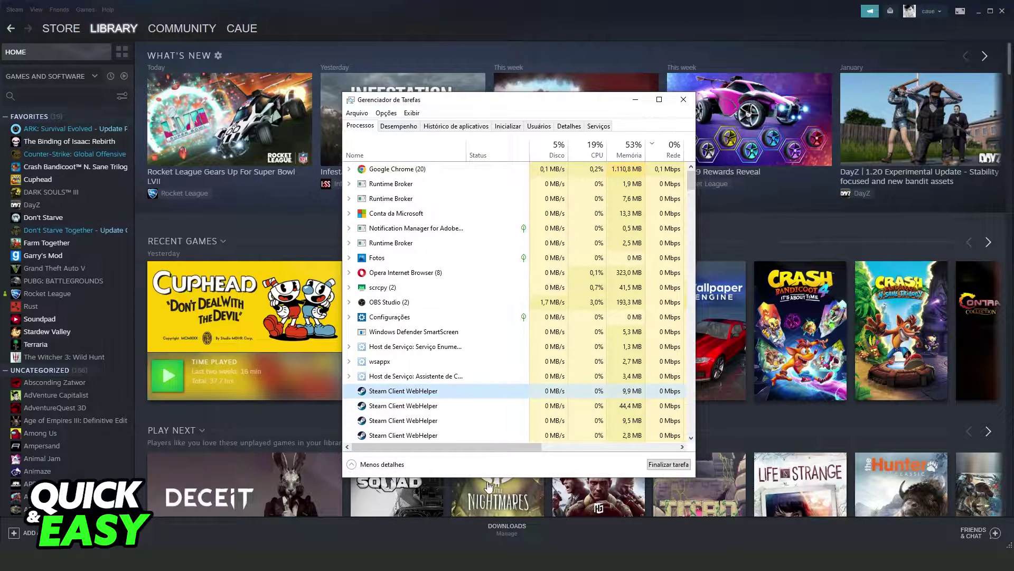
scroll(473, 419, "down", 1)
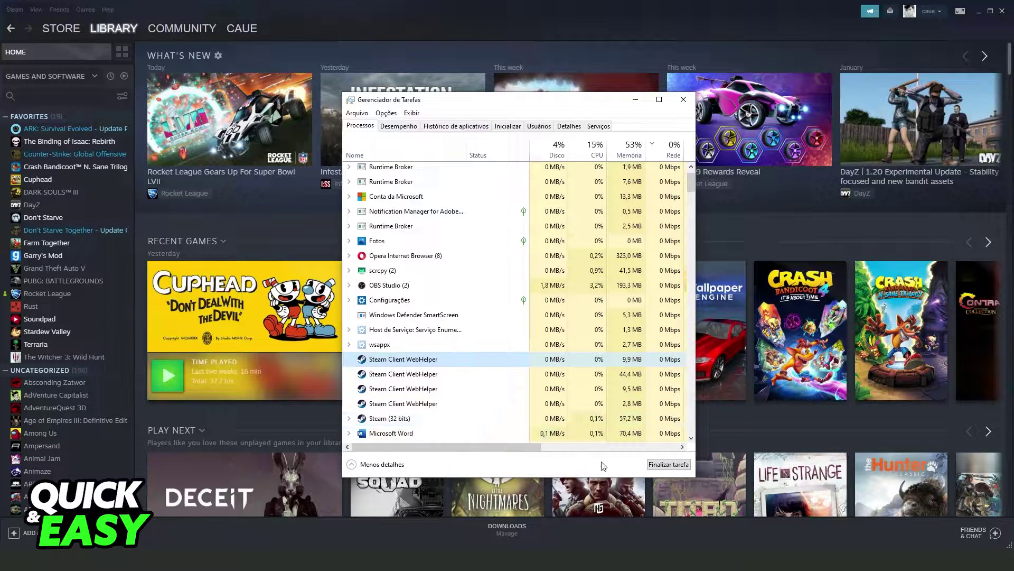
left_click(669, 464)
left_click(683, 99)
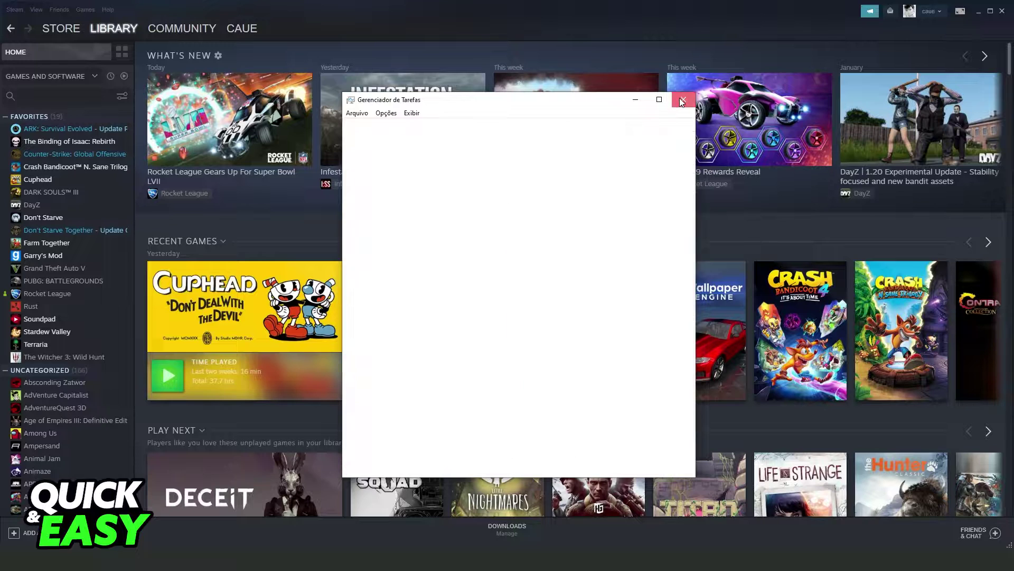
Quit Steam and relaunch it from Windows Search with 'Executar como administrador'.
right_click(564, 484)
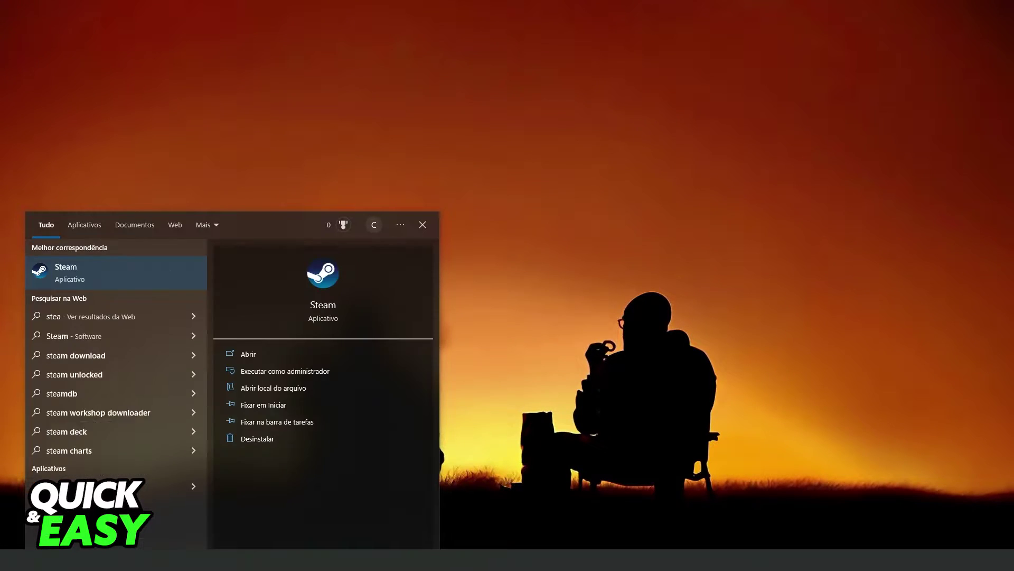
type("m")
right_click(132, 279)
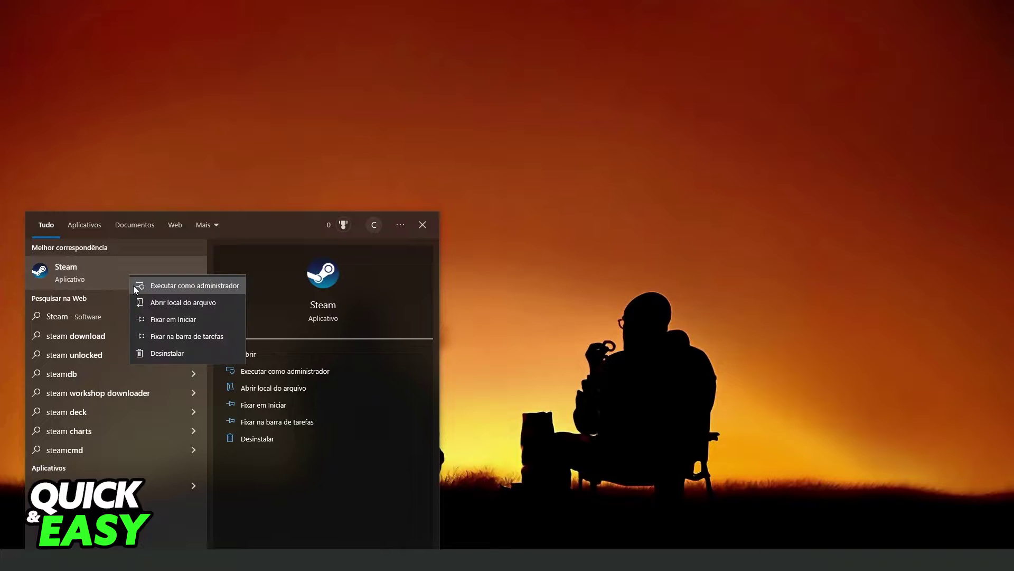
left_click(210, 290)
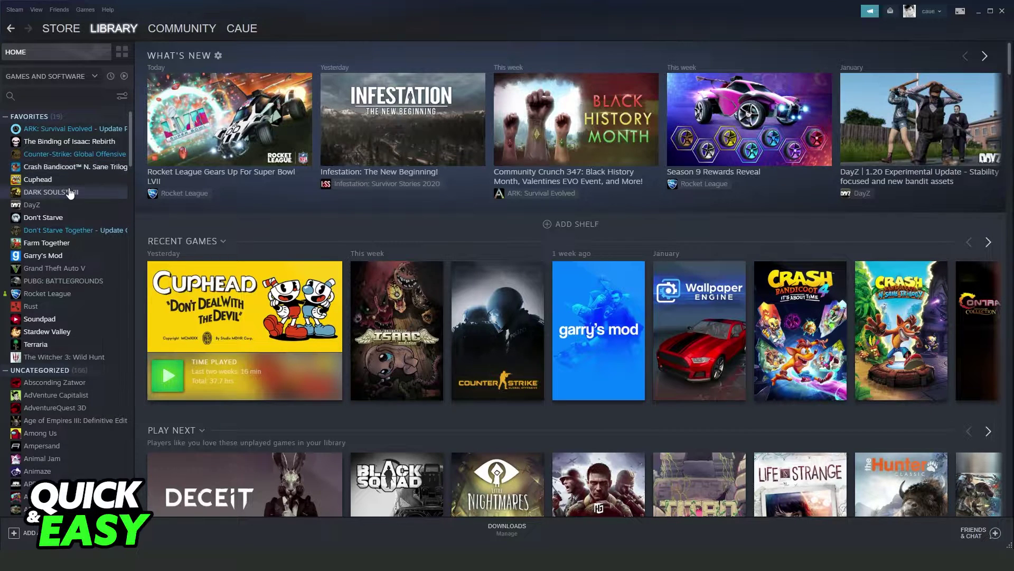
Filter the library by 'wall' and bring up Wallpaper Engine's context menu.
right_click(53, 178)
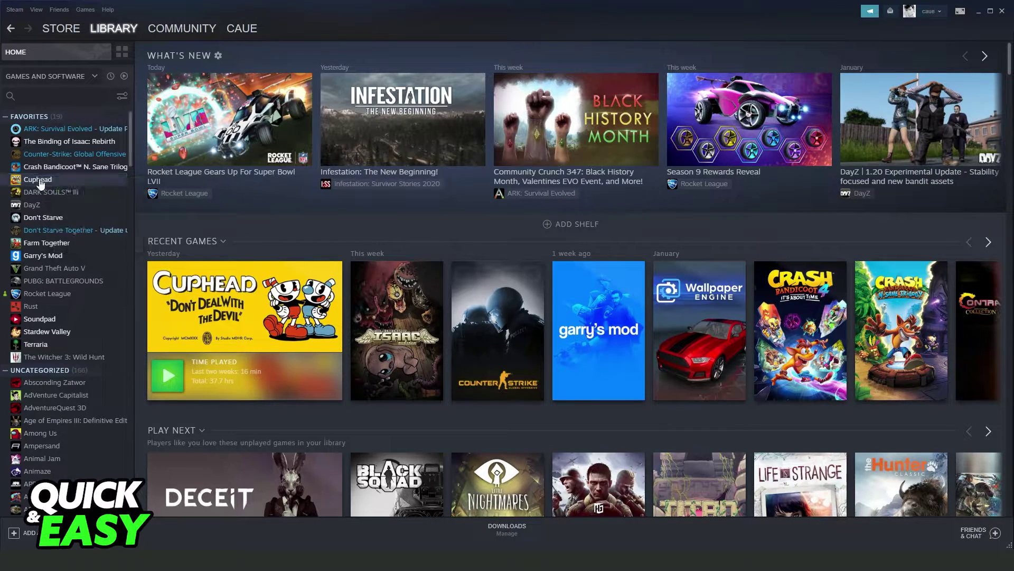
type("wall")
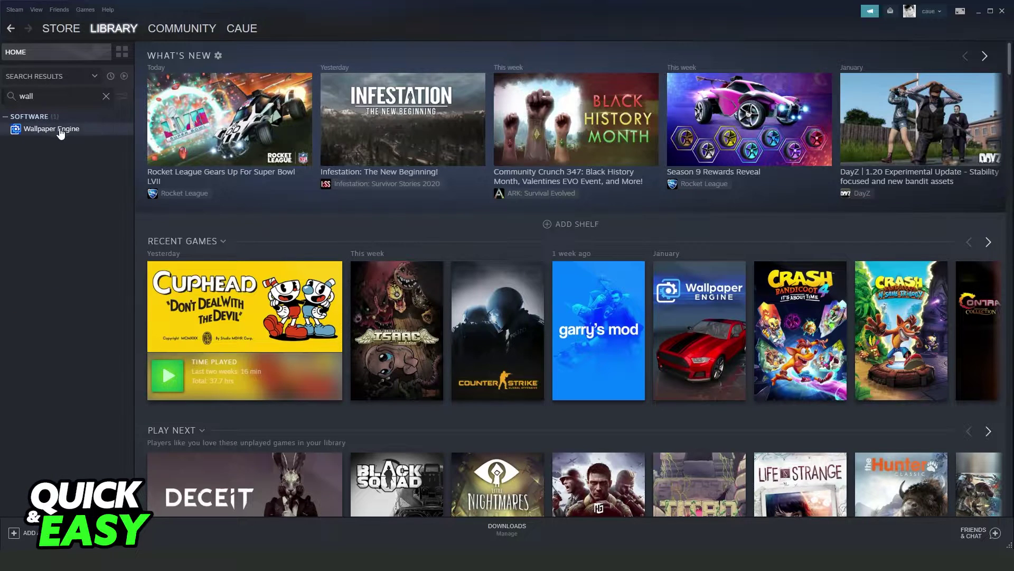
right_click(59, 128)
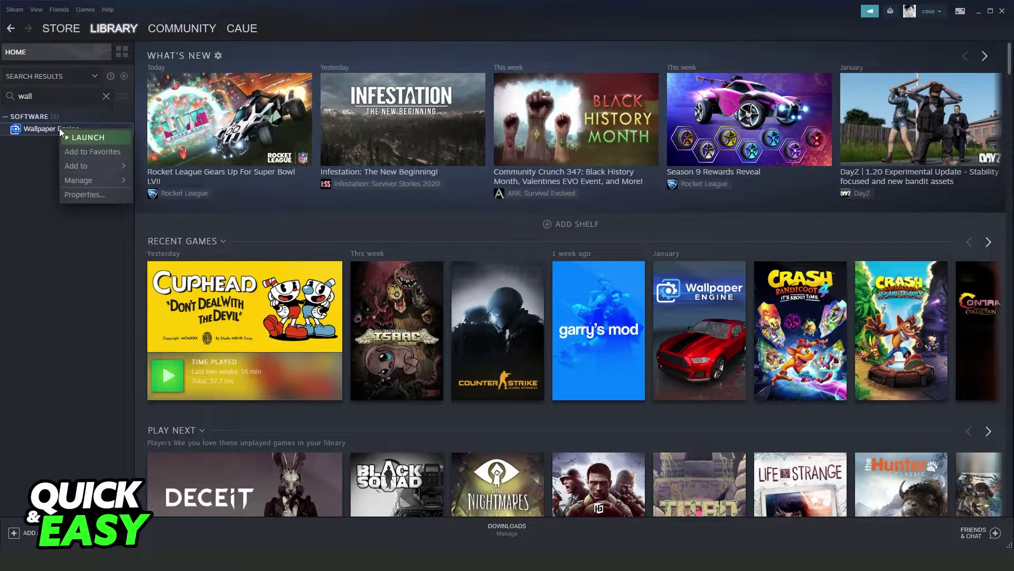
Review the Local Files page in Wallpaper Engine's Properties, then close the dialog.
left_click(92, 194)
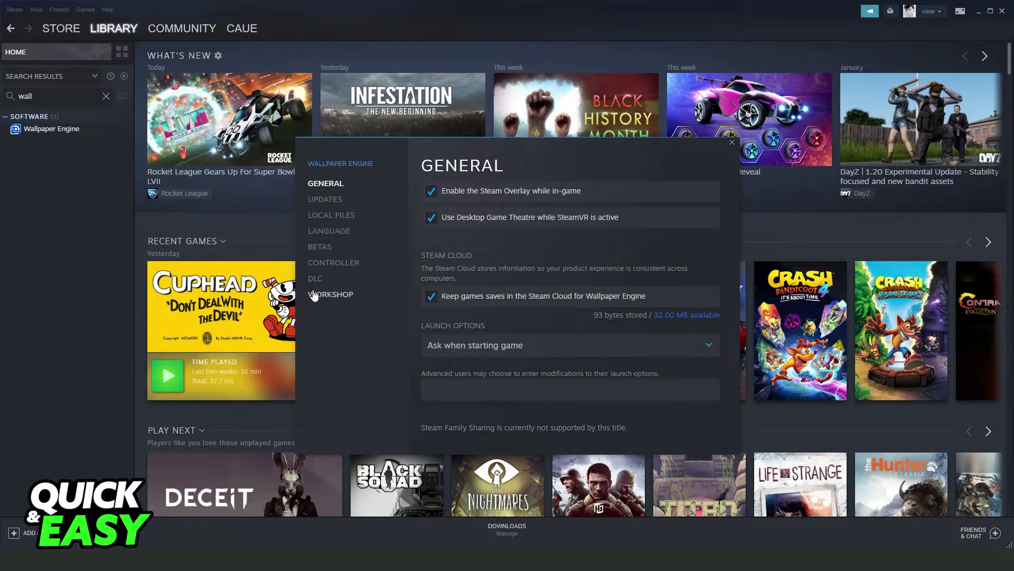
left_click(316, 217)
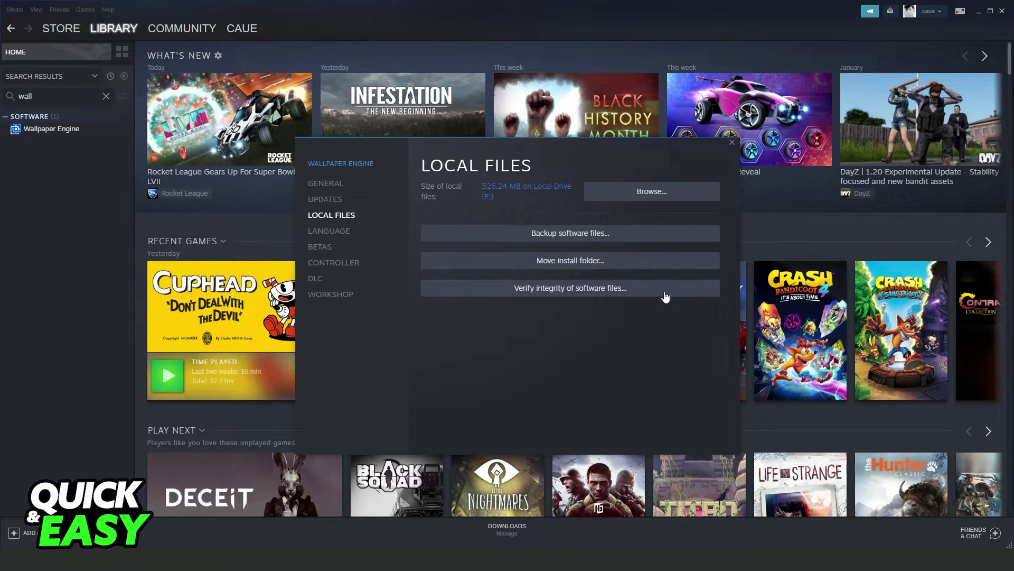
left_click(731, 142)
left_click(106, 95)
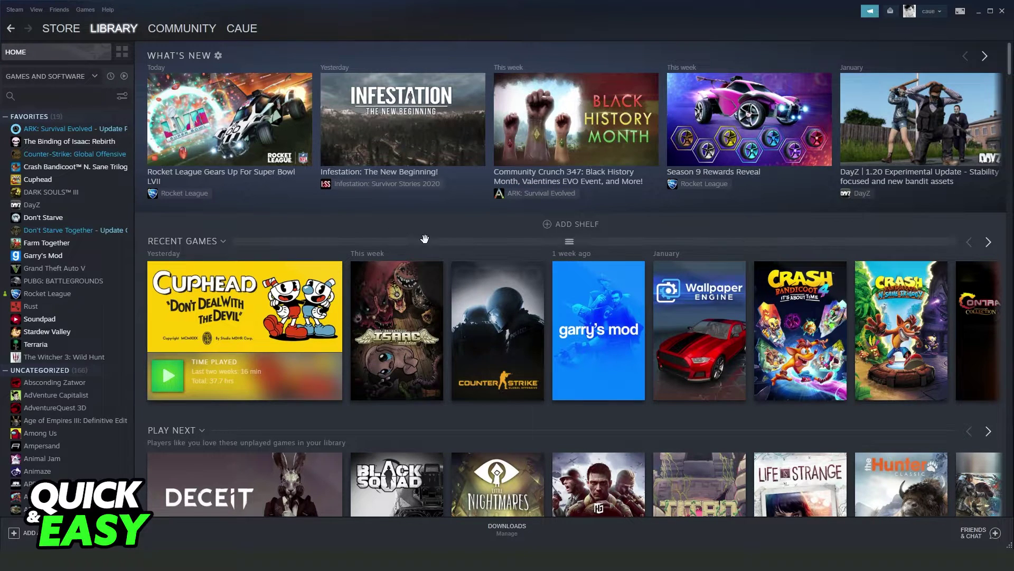